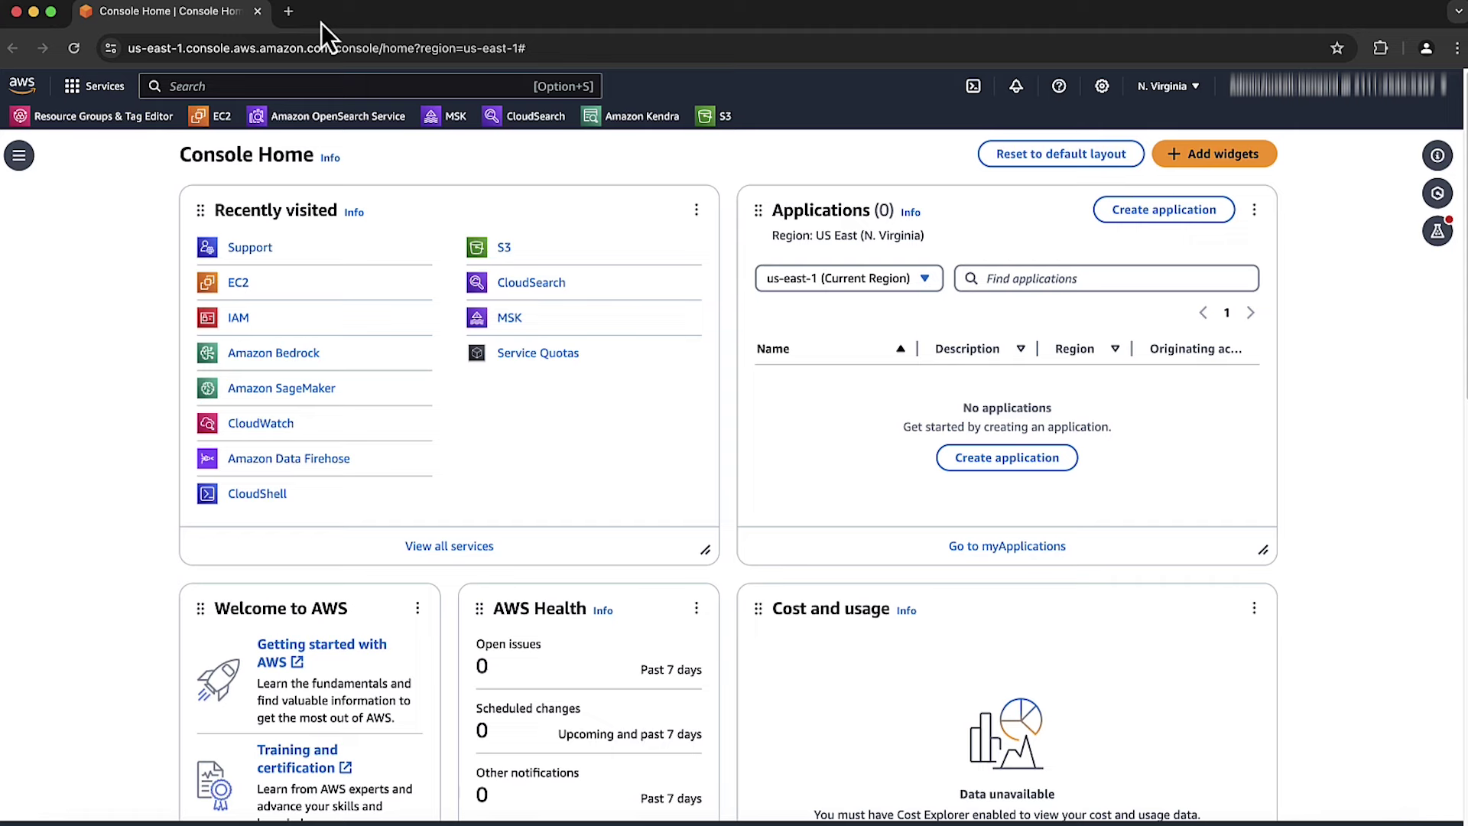
- Find Amazon SageMaker through the console search and go to its Studio page
{"action": "left_click", "coordinate": [230, 82]}
{"action": "type", "text": "sagemaker"}
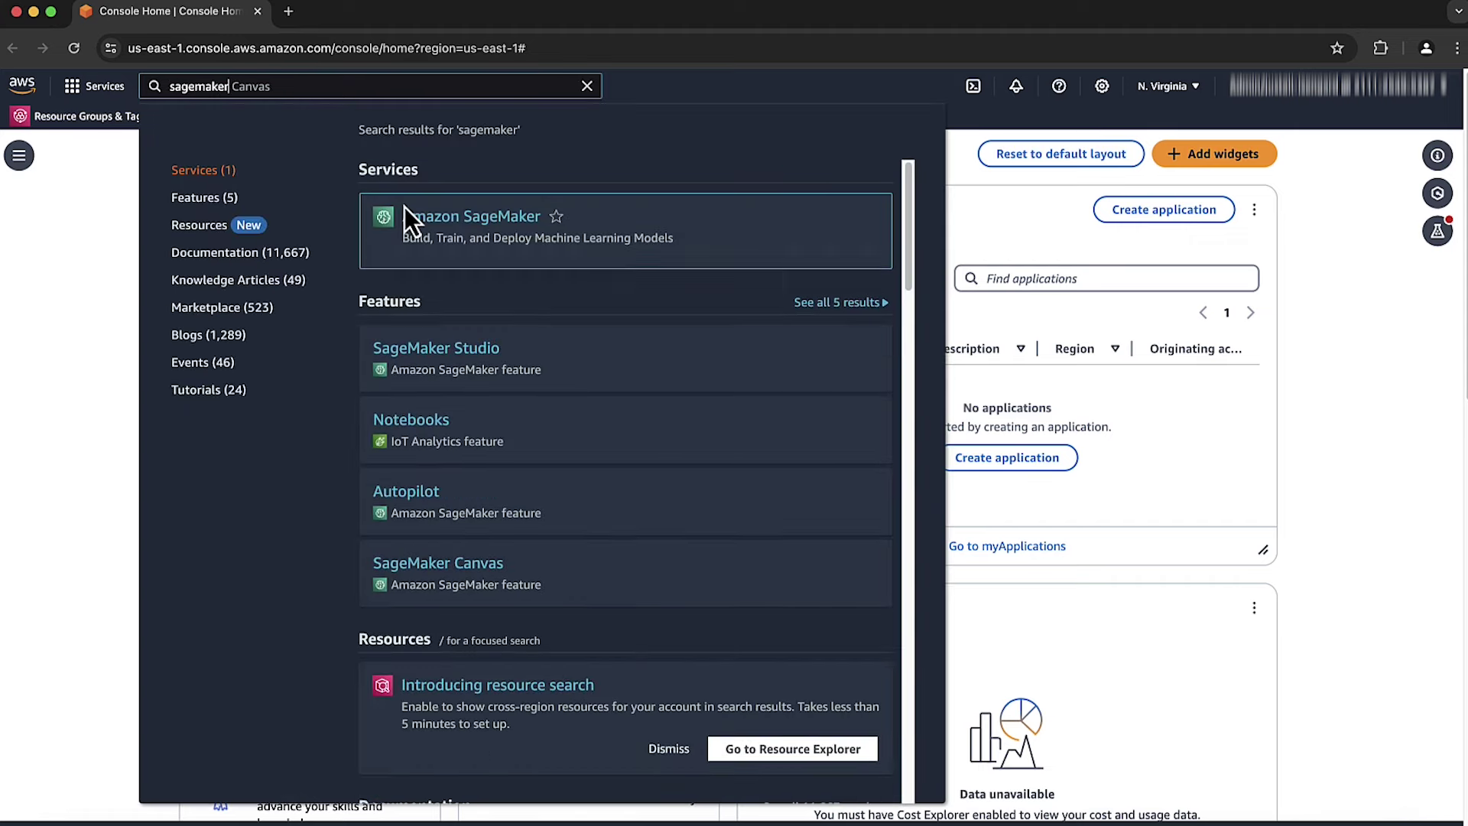
{"action": "left_click", "coordinate": [416, 218]}
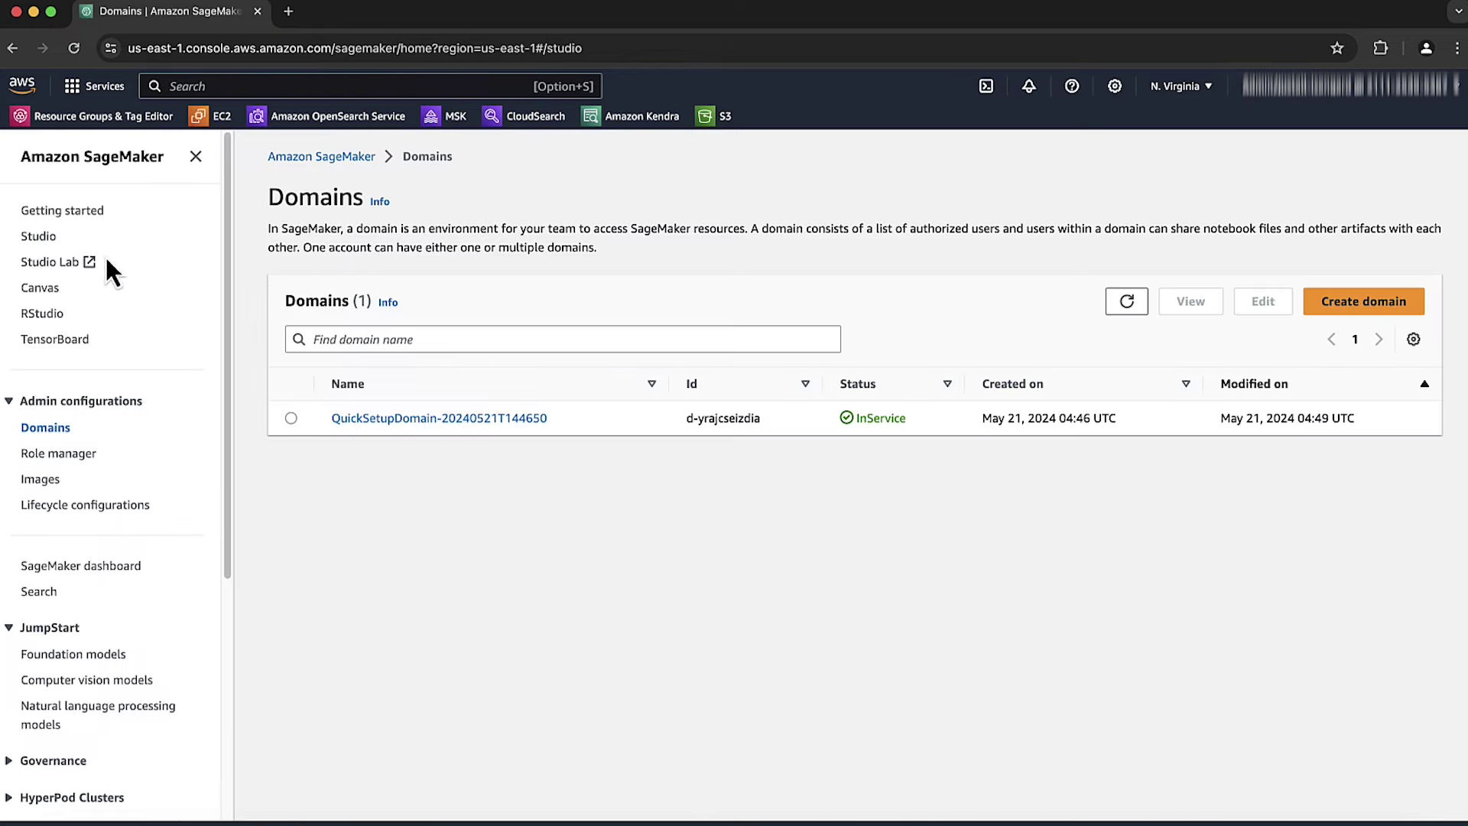
{"action": "left_click", "coordinate": [51, 246]}
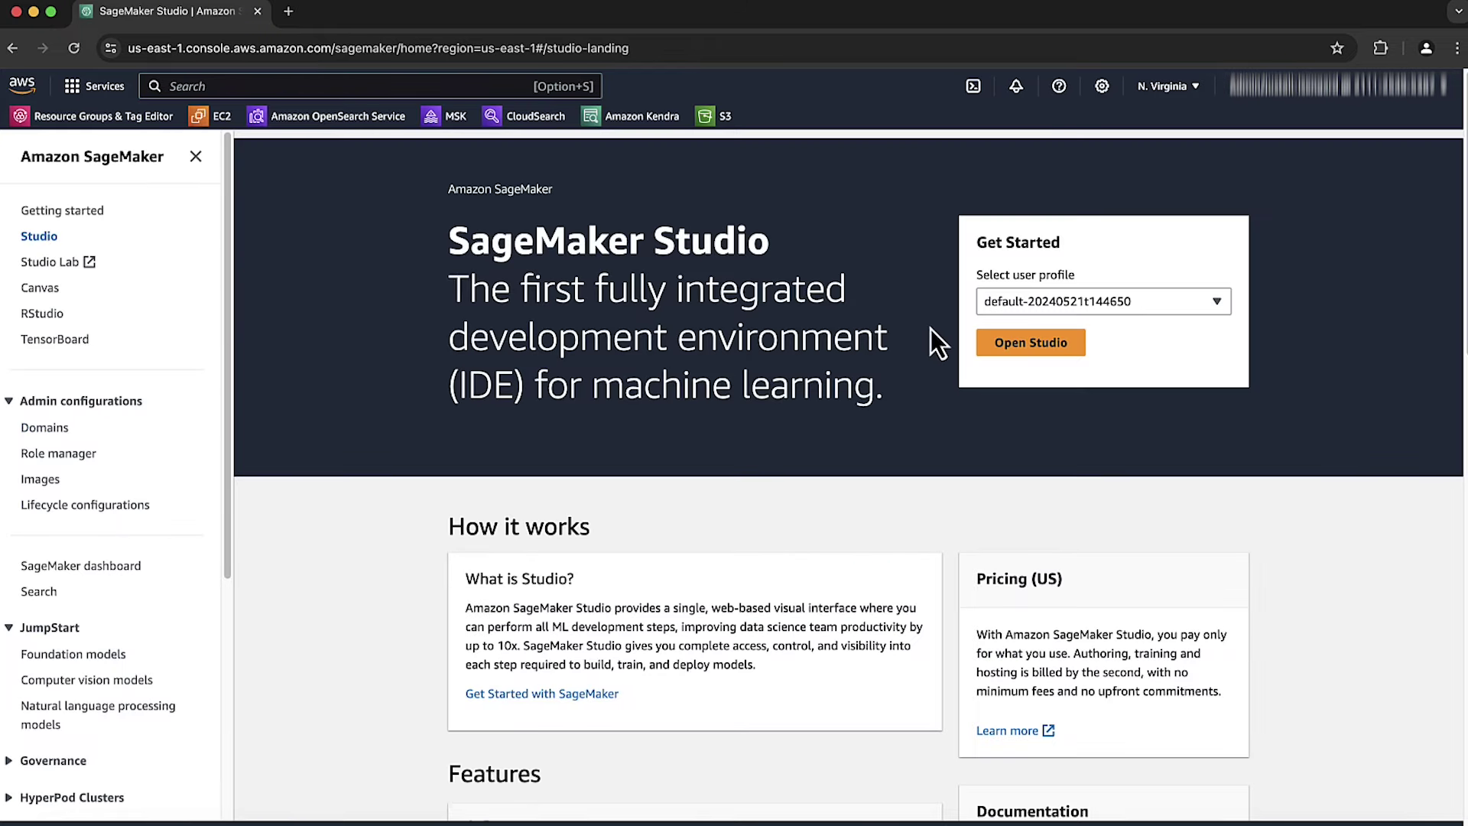
- Launch Studio, skip the tour, and open Stability AI's Stable Diffusion XL 1.0 in JumpStart
{"action": "left_click", "coordinate": [1016, 347]}
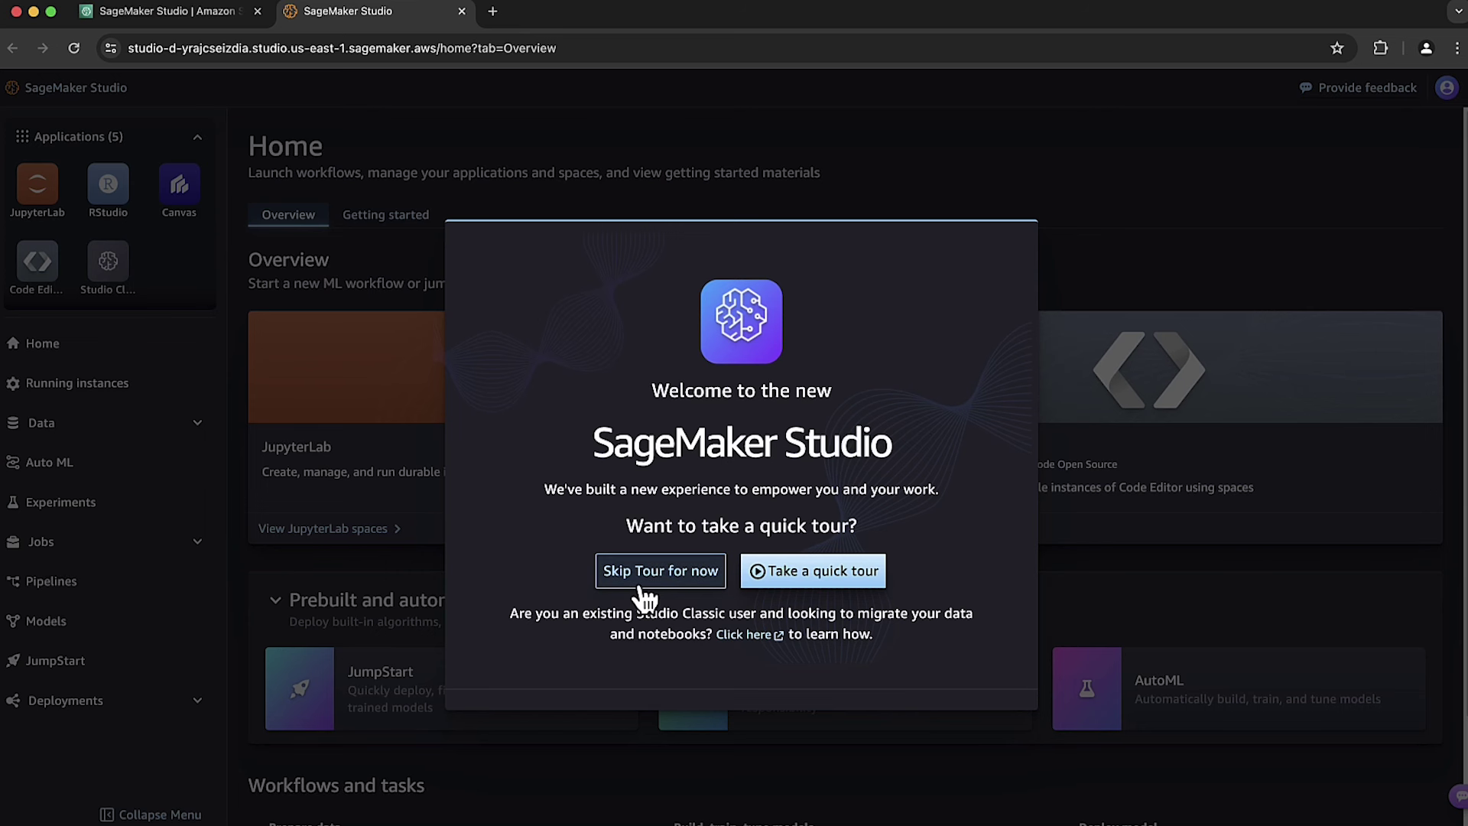
{"action": "left_click", "coordinate": [639, 583]}
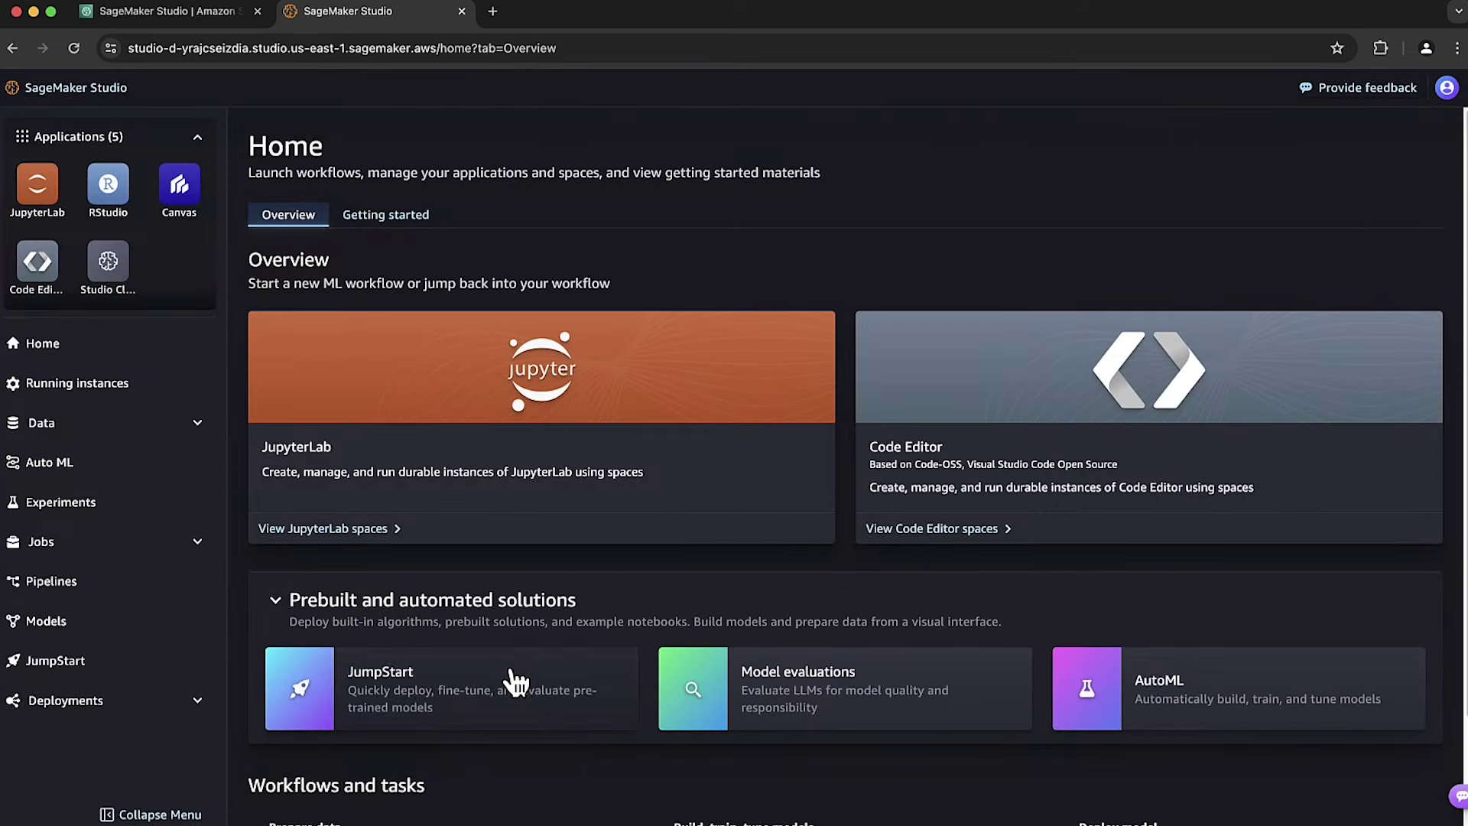
{"action": "left_click", "coordinate": [507, 678]}
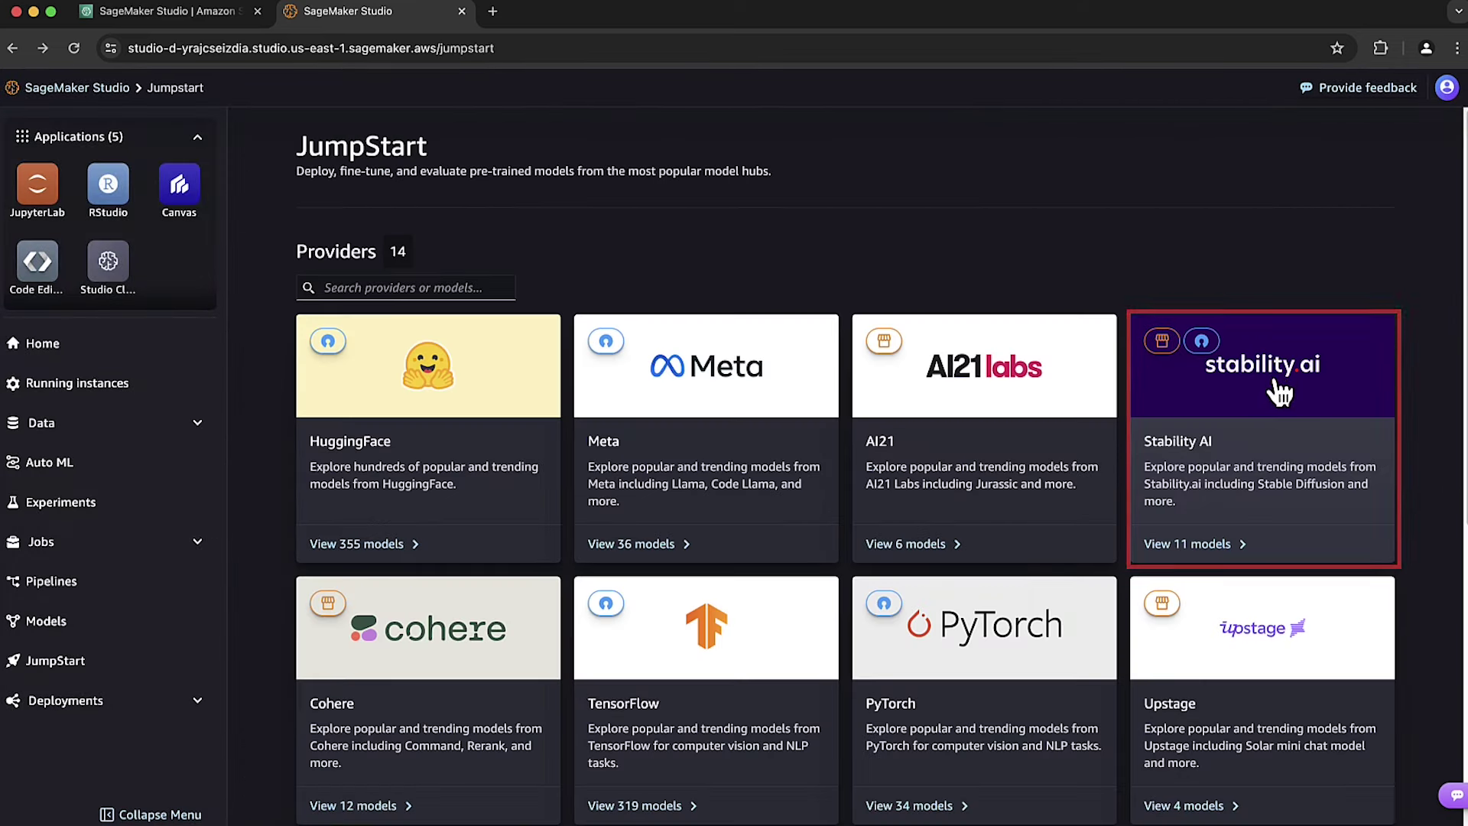
{"action": "left_click", "coordinate": [1271, 384]}
{"action": "left_click", "coordinate": [585, 364]}
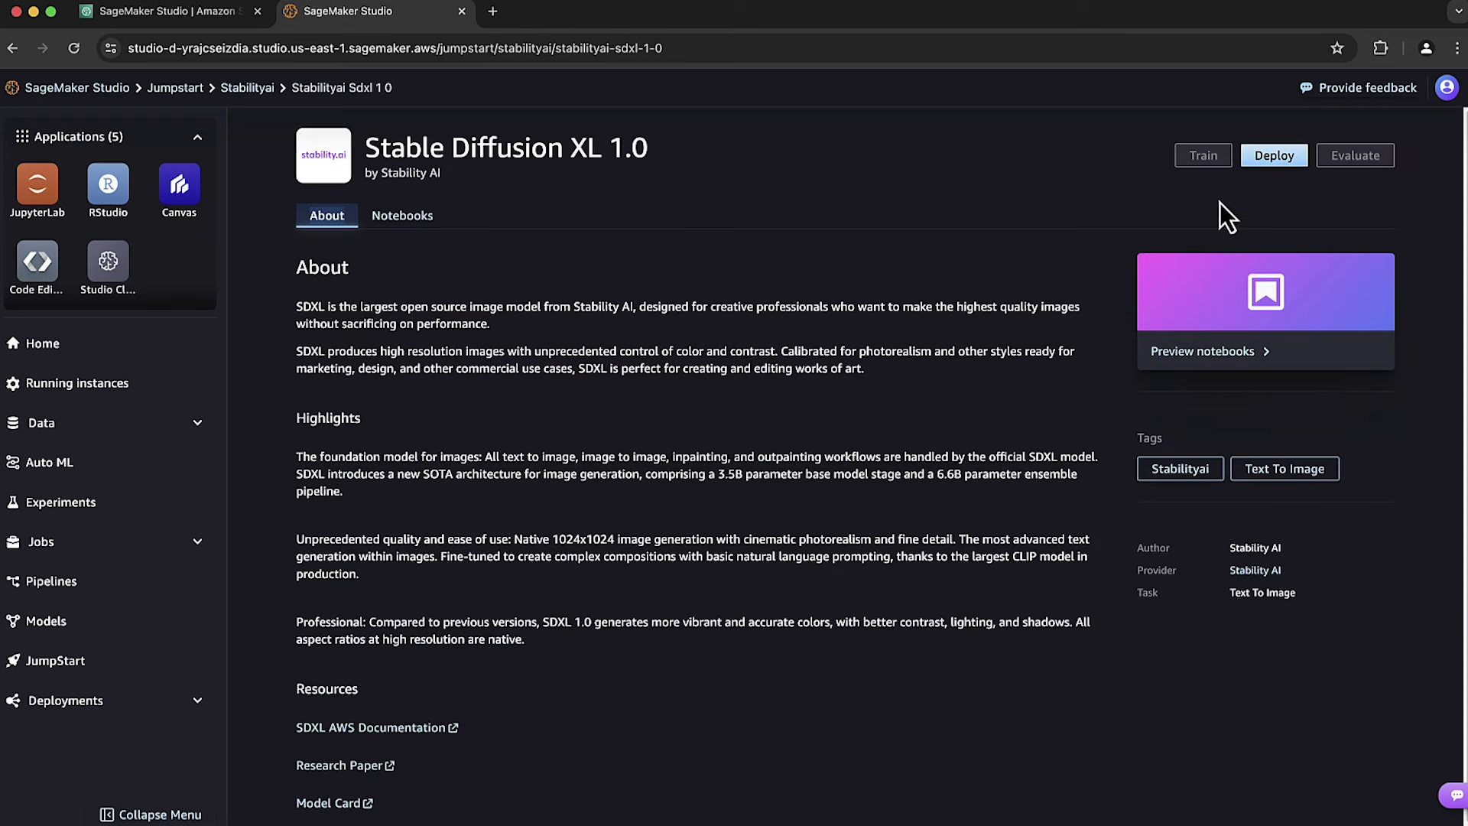
- Deploy Stable Diffusion XL 1.0 on ml.g5.2xlarge, accepting the marketplace subscription warning
{"action": "left_click", "coordinate": [1266, 167]}
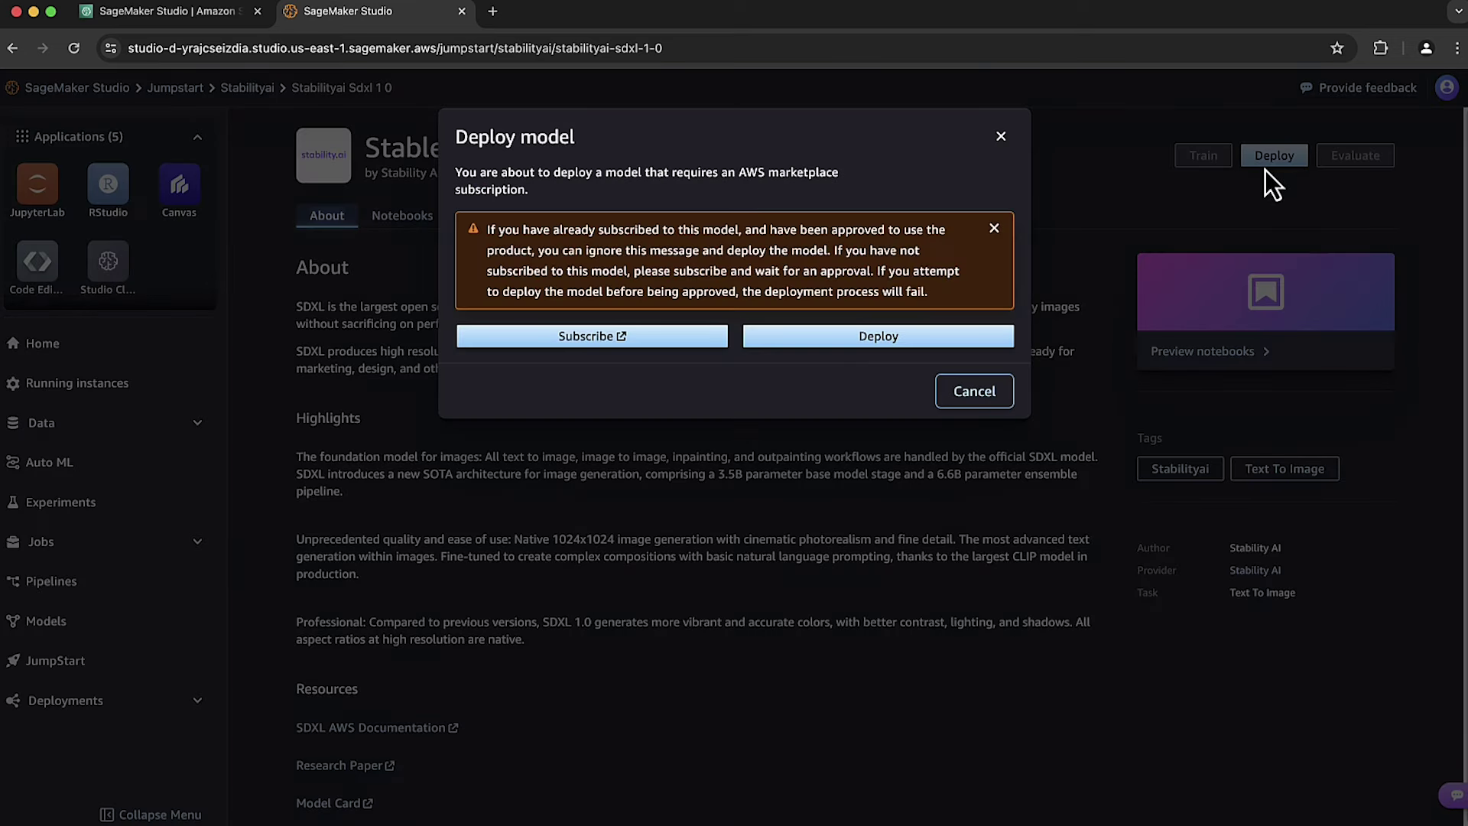
{"action": "left_click", "coordinate": [874, 340]}
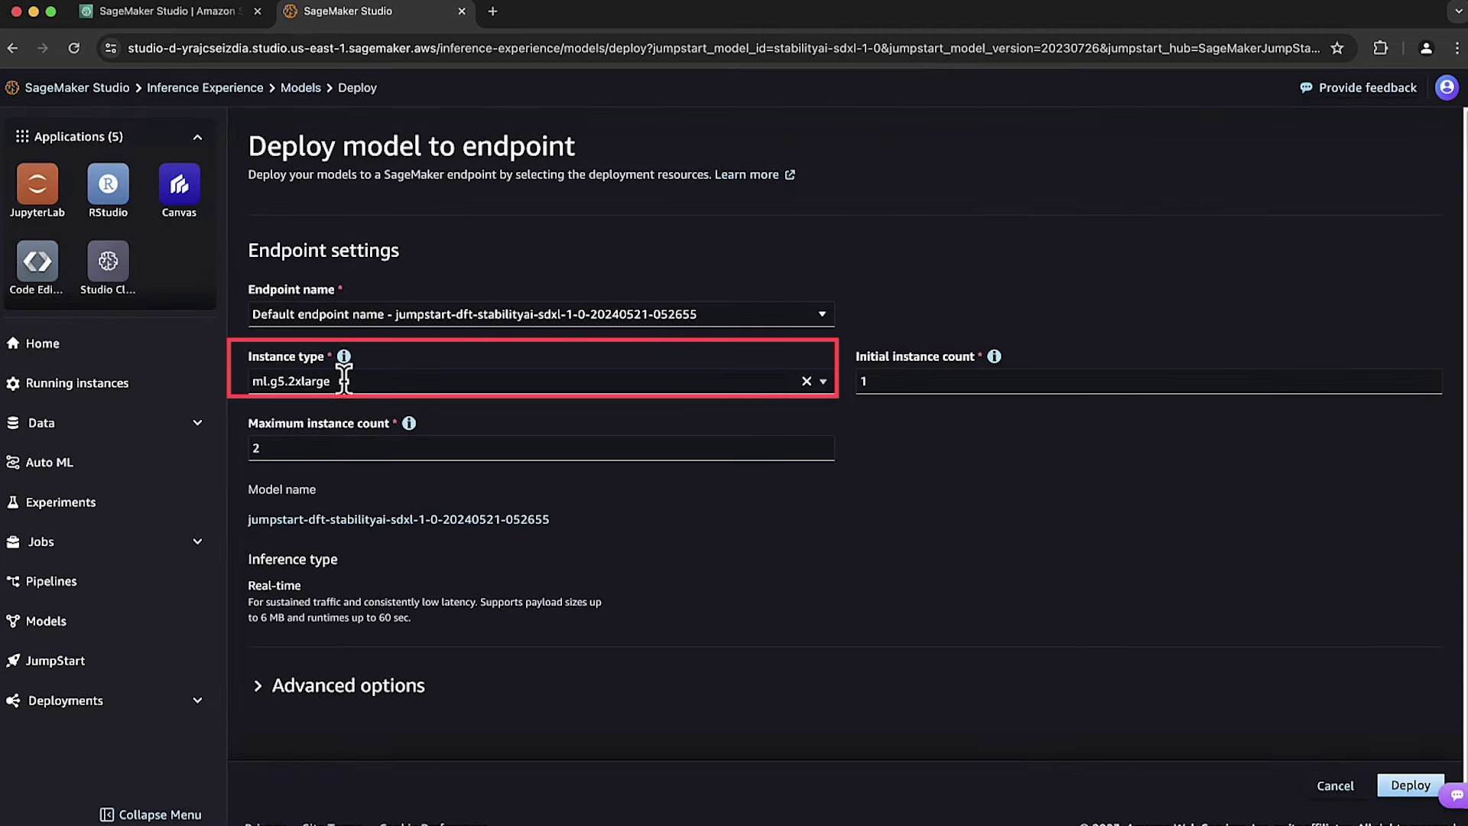
{"action": "left_click", "coordinate": [1423, 784]}
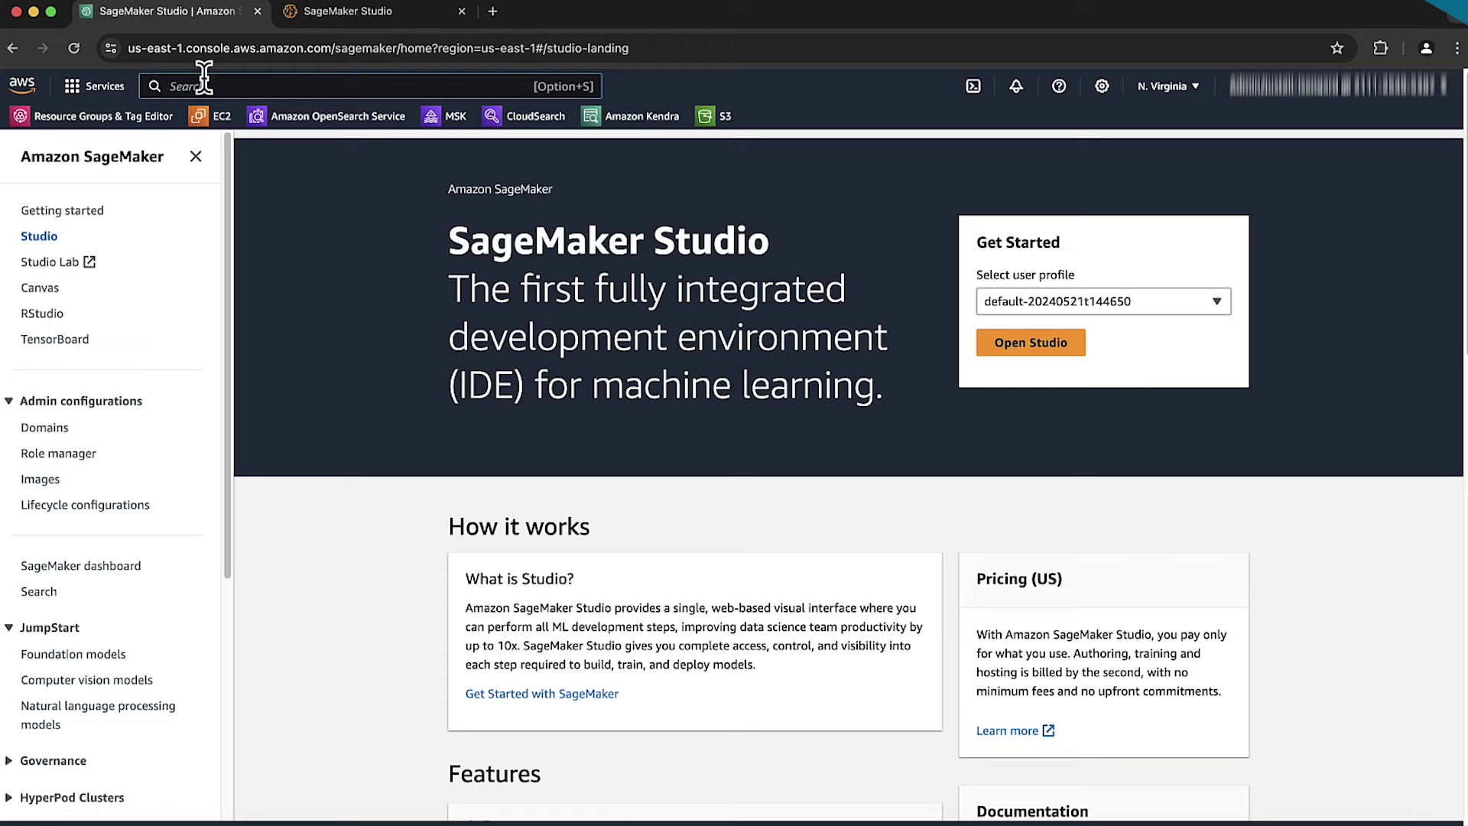
- Search the console for 'service quotas' and open the Service Quotas result
{"action": "left_click", "coordinate": [205, 78]}
{"action": "type", "text": "service quotas"}
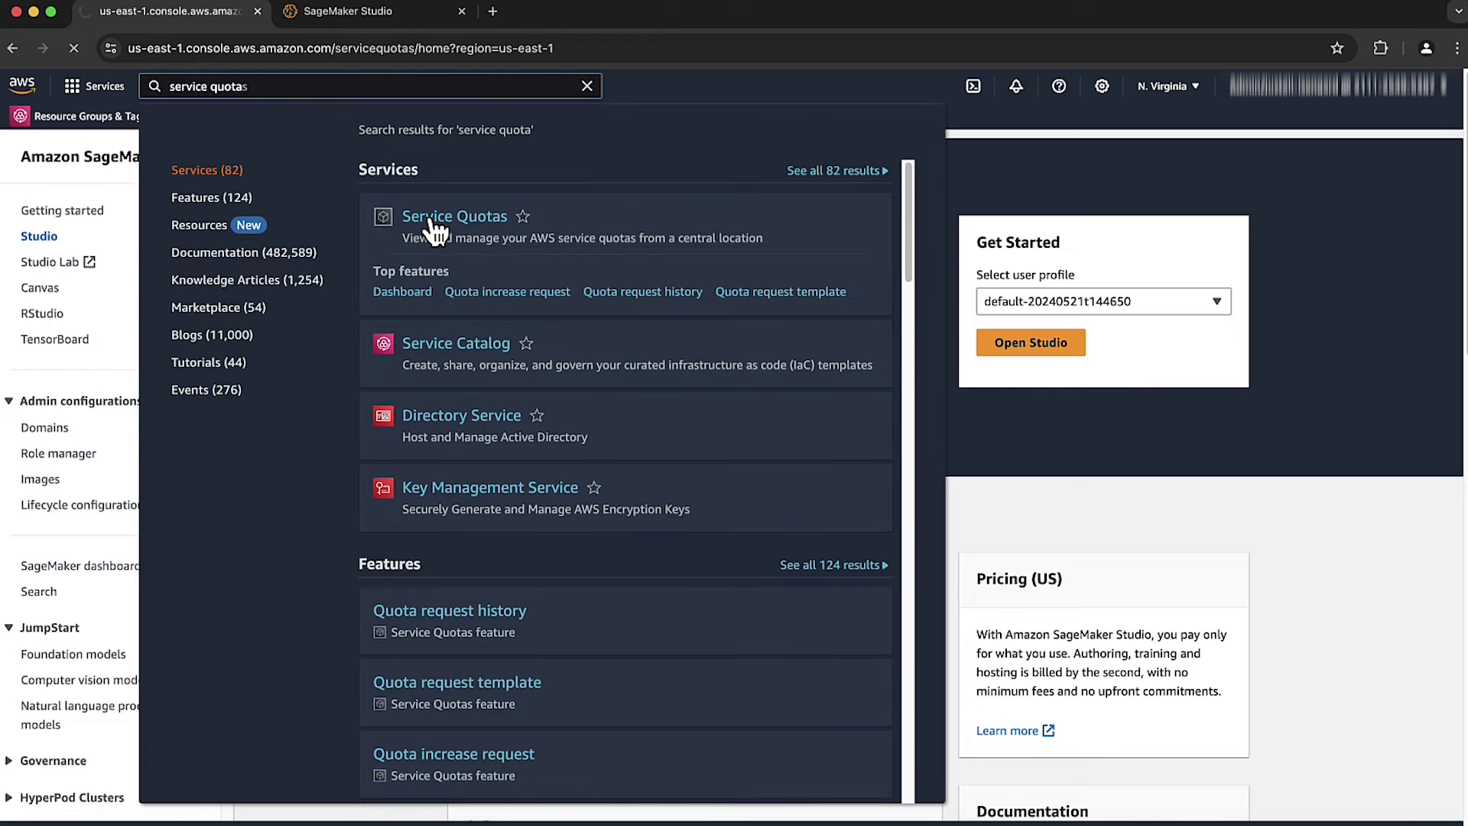
{"action": "left_click", "coordinate": [425, 217]}
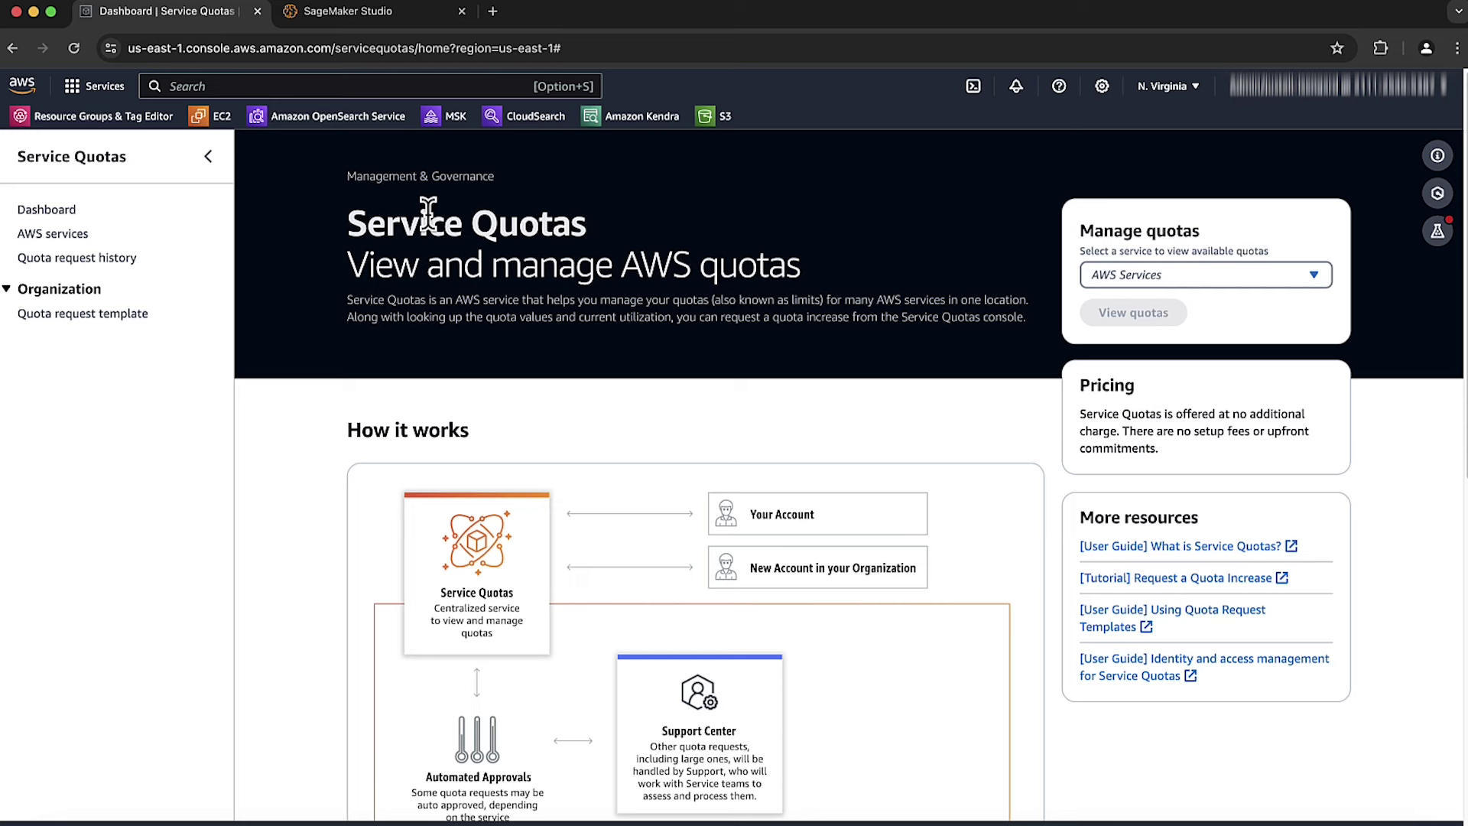
- Keep US East (N. Virginia) as the region and choose Amazon SageMaker from the AWS services list
{"action": "left_click", "coordinate": [1170, 103]}
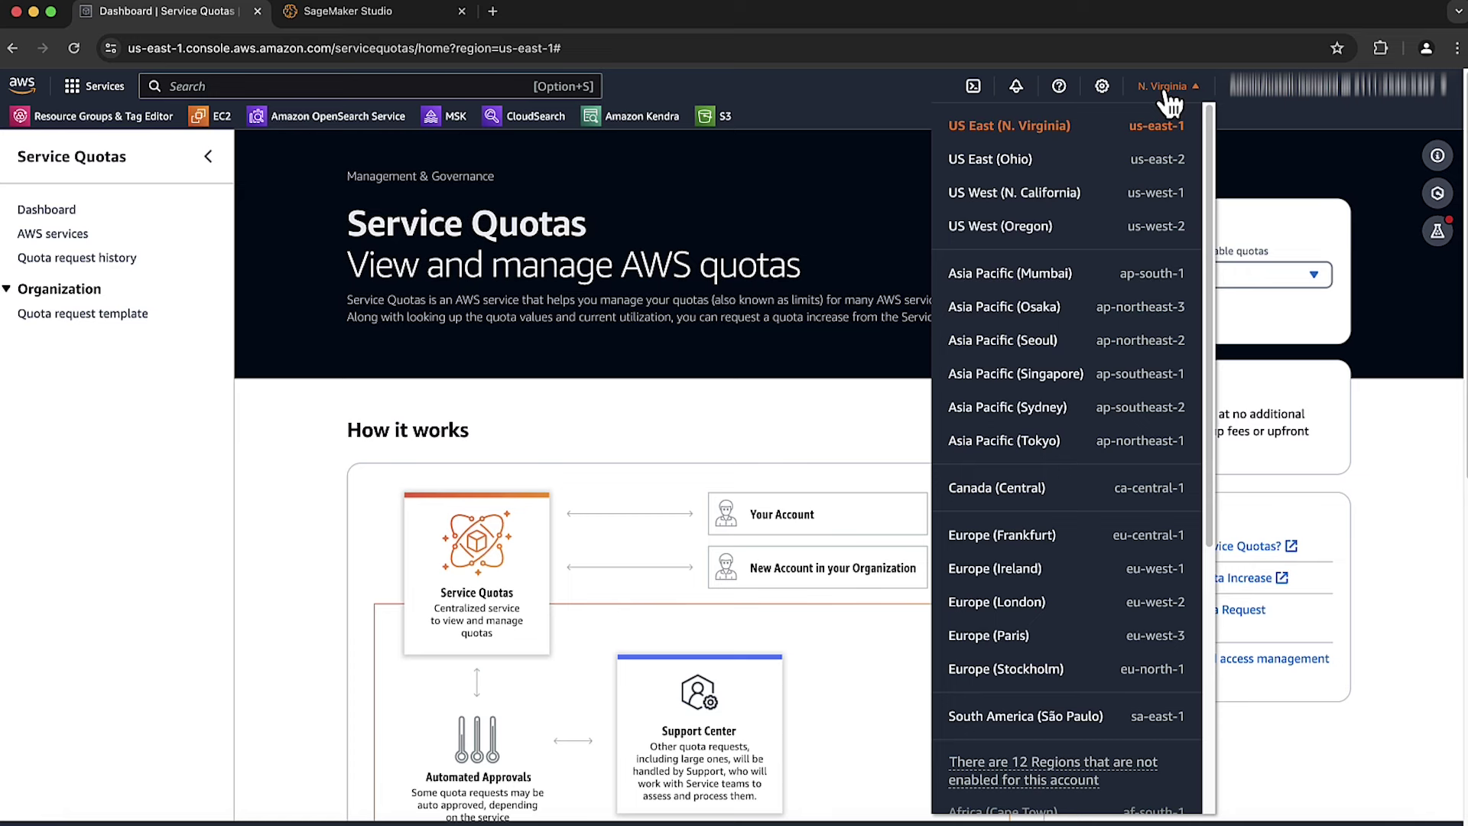
{"action": "left_click", "coordinate": [1170, 102]}
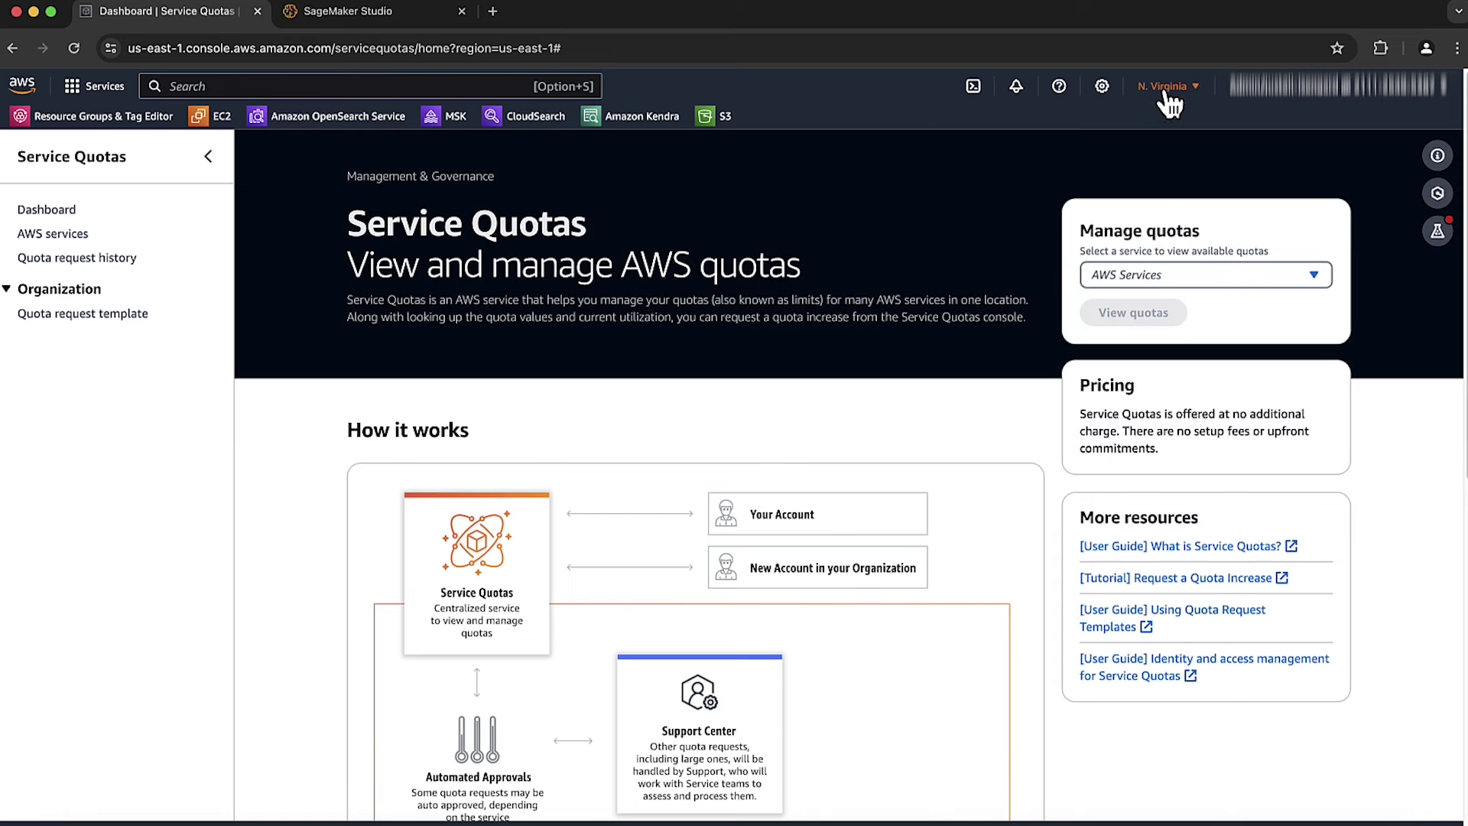
{"action": "left_click", "coordinate": [1187, 288]}
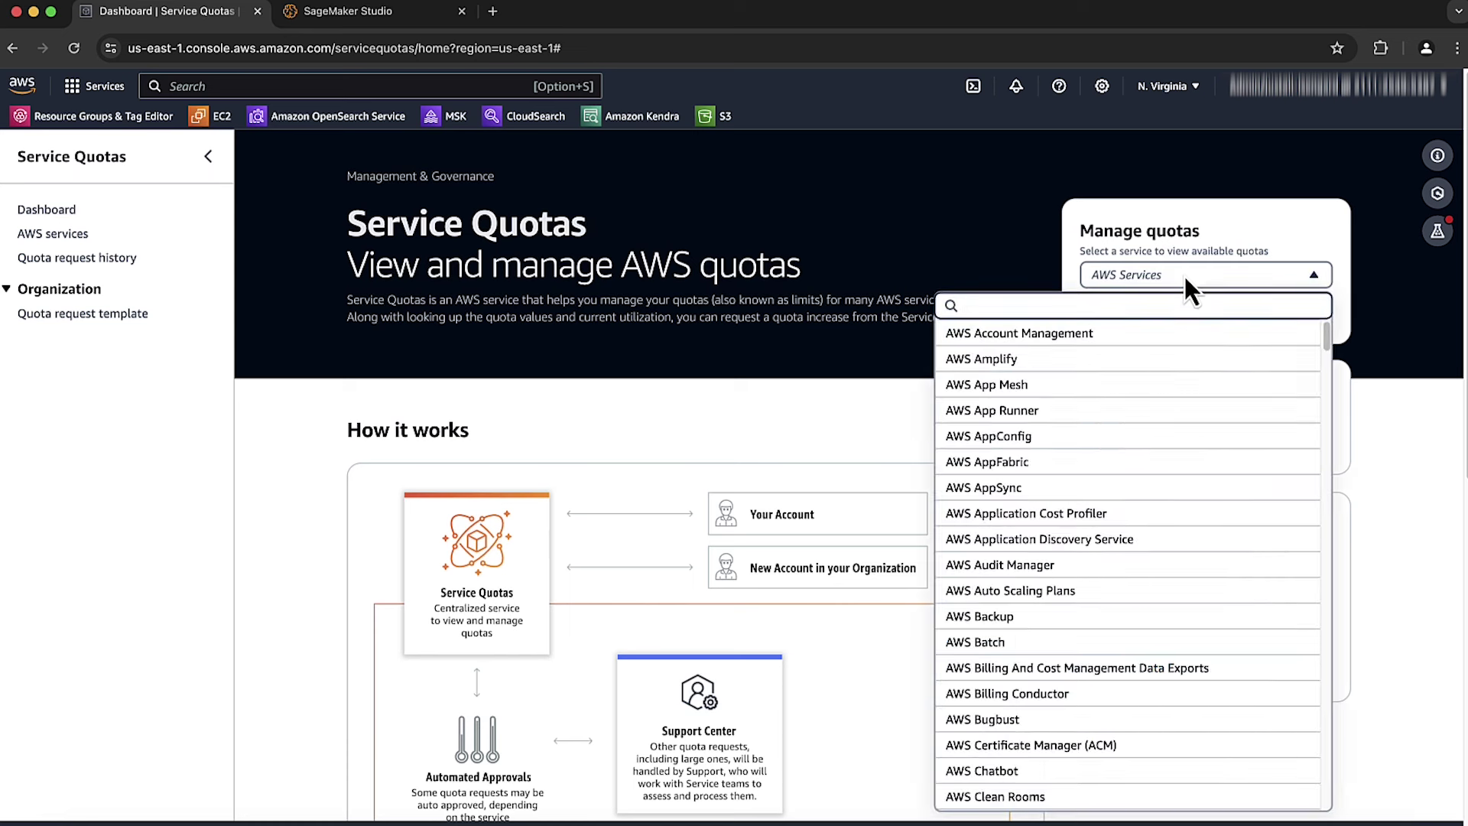
{"action": "type", "text": "sagemaker"}
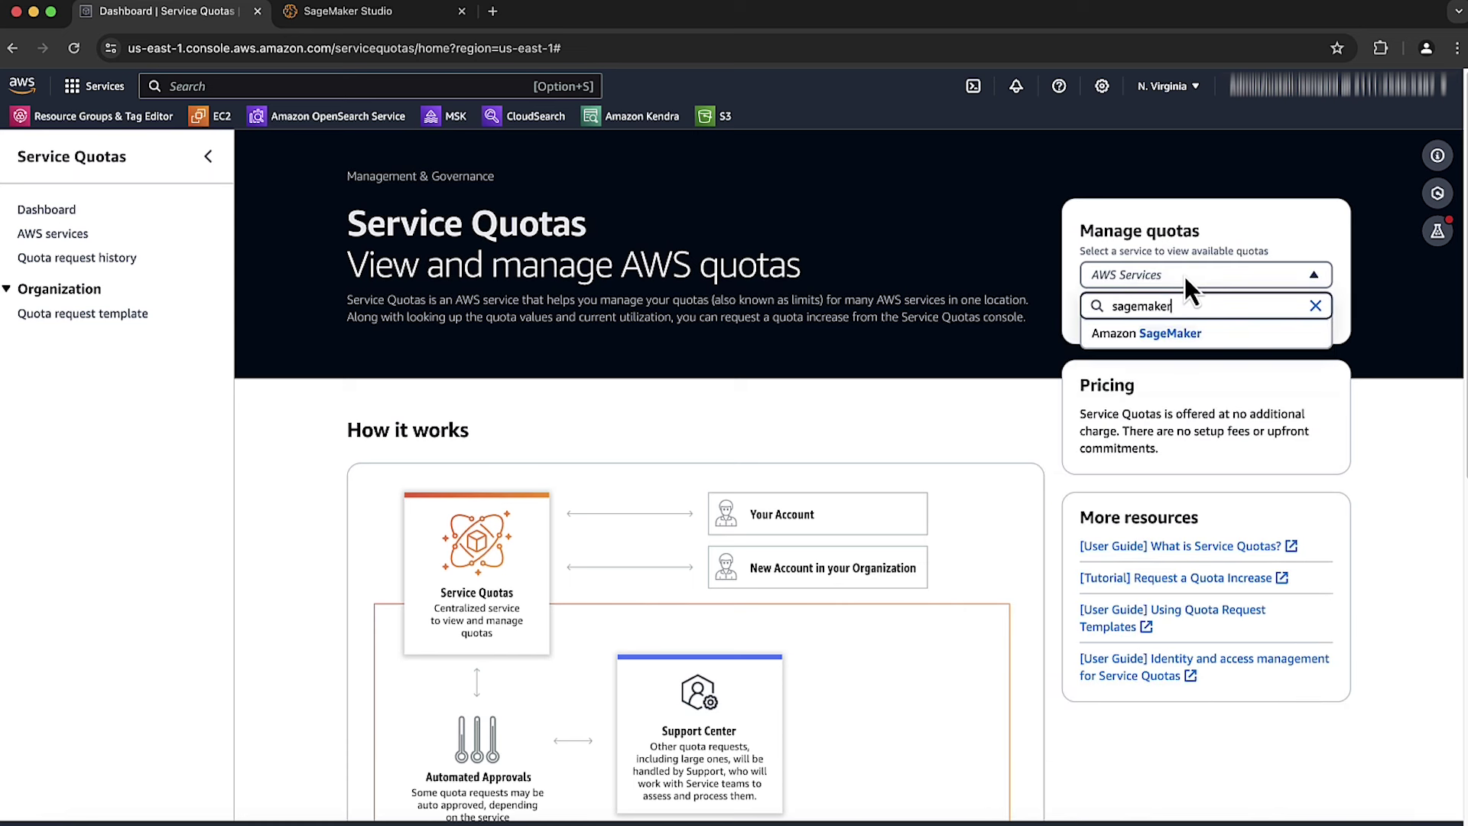
{"action": "left_click", "coordinate": [1143, 335]}
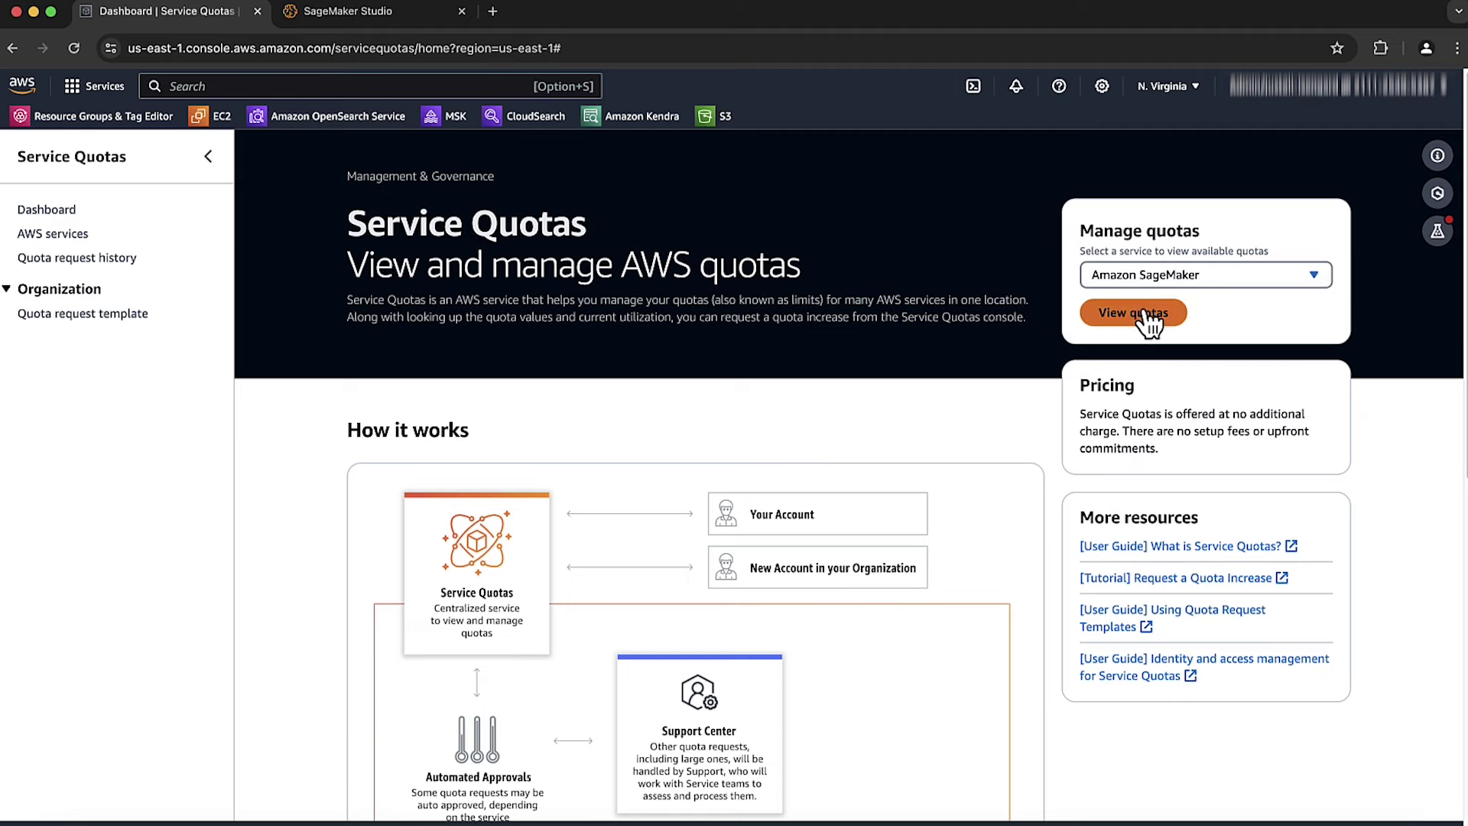
- Submit an account-level request raising ml.g5.2xlarge endpoint usage quota from 2 to 4
{"action": "left_click", "coordinate": [1135, 313]}
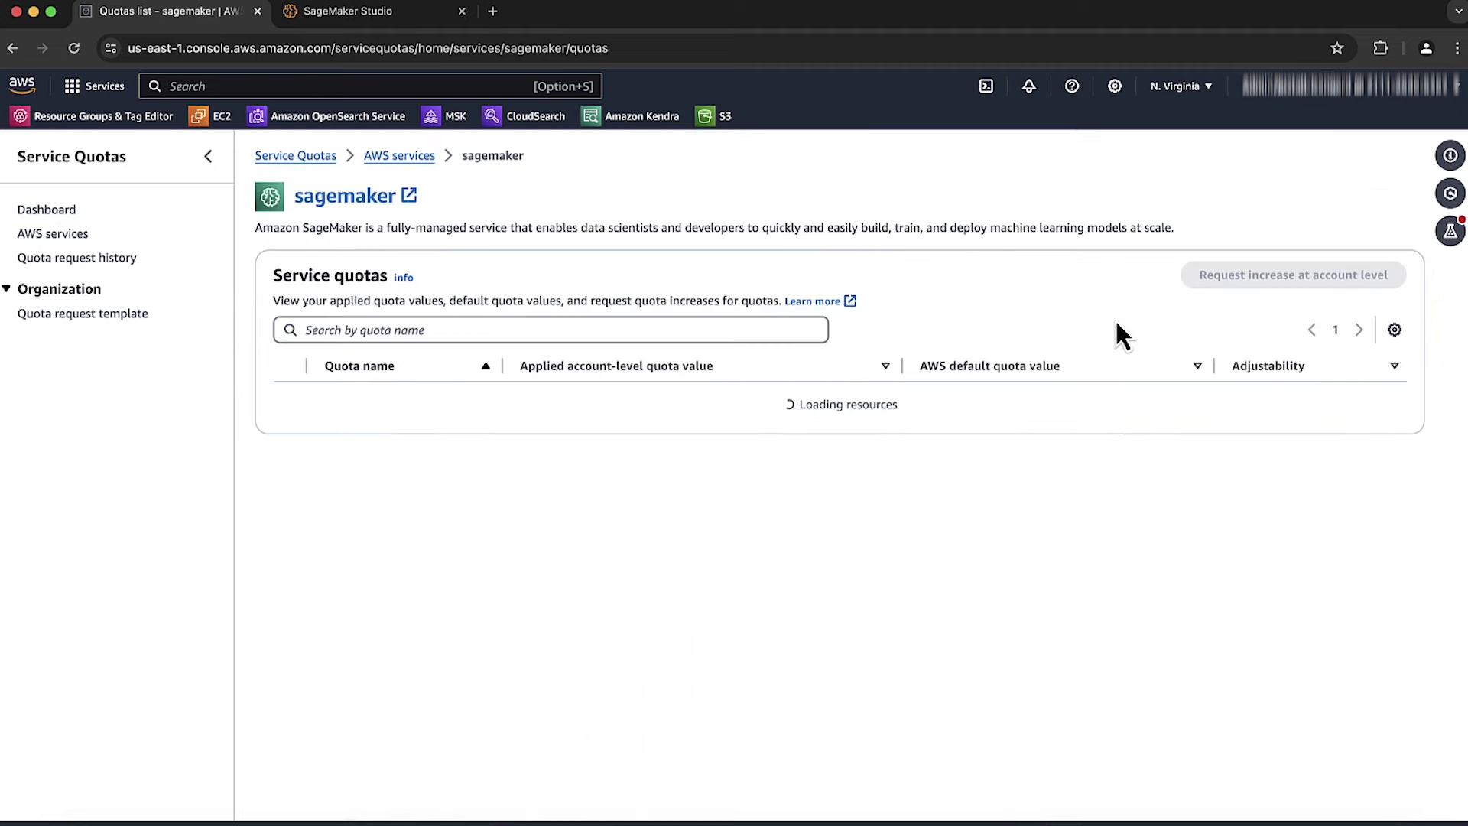
{"action": "type", "text": "ml.g5.2xlarge"}
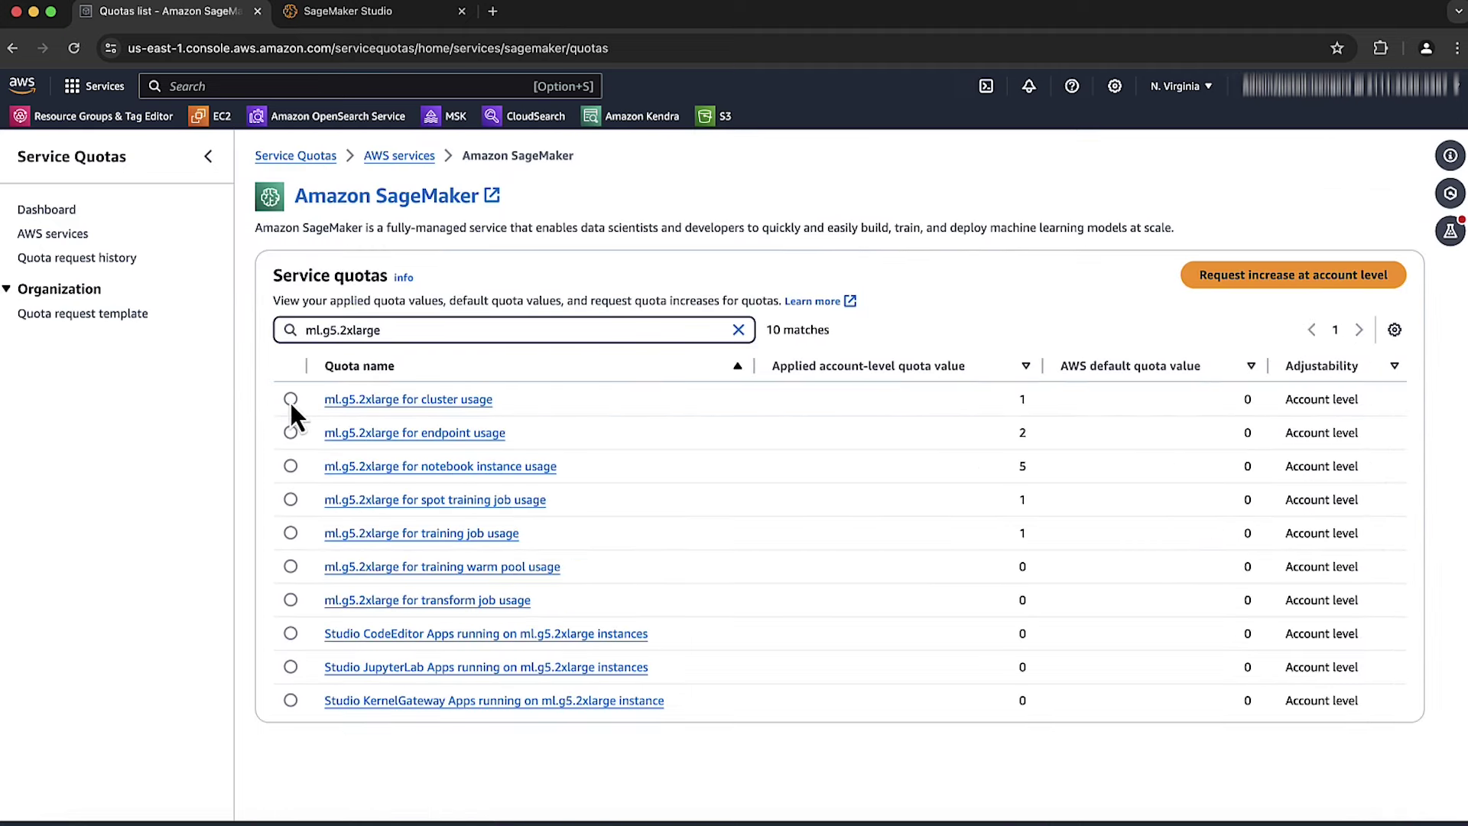
{"action": "left_click", "coordinate": [294, 433]}
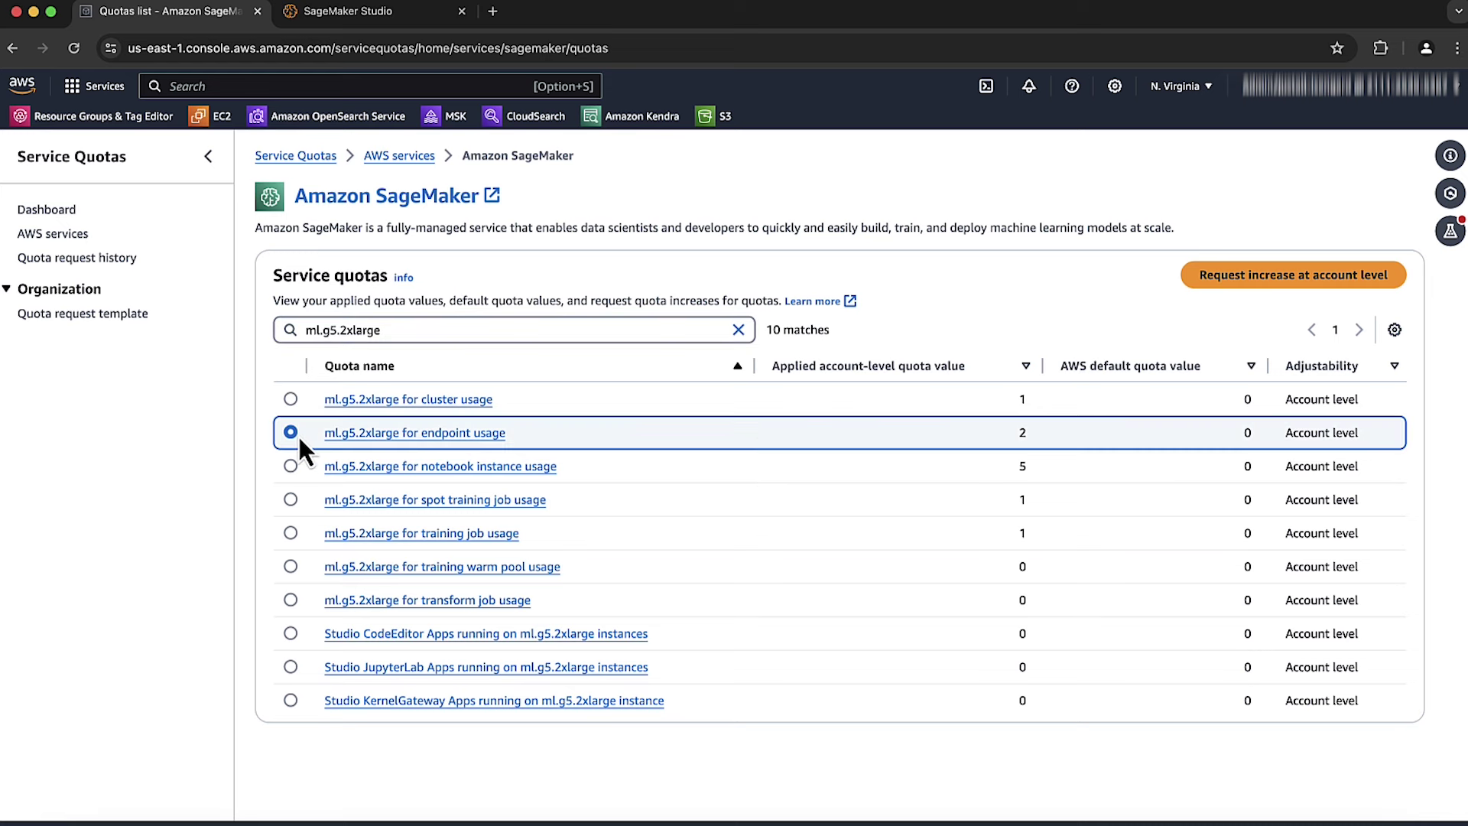
{"action": "left_click", "coordinate": [1292, 286]}
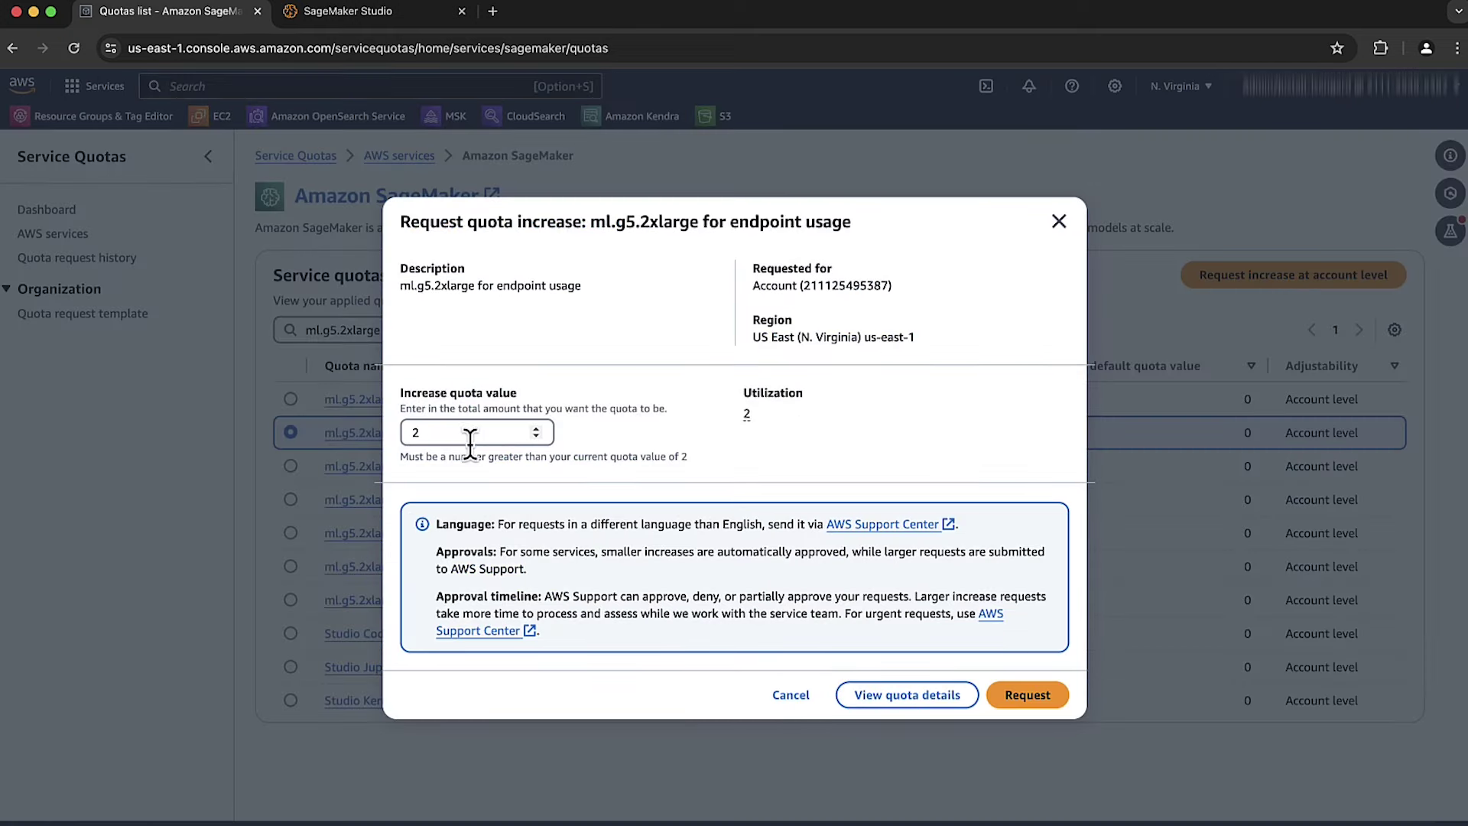
{"action": "left_click", "coordinate": [432, 434]}
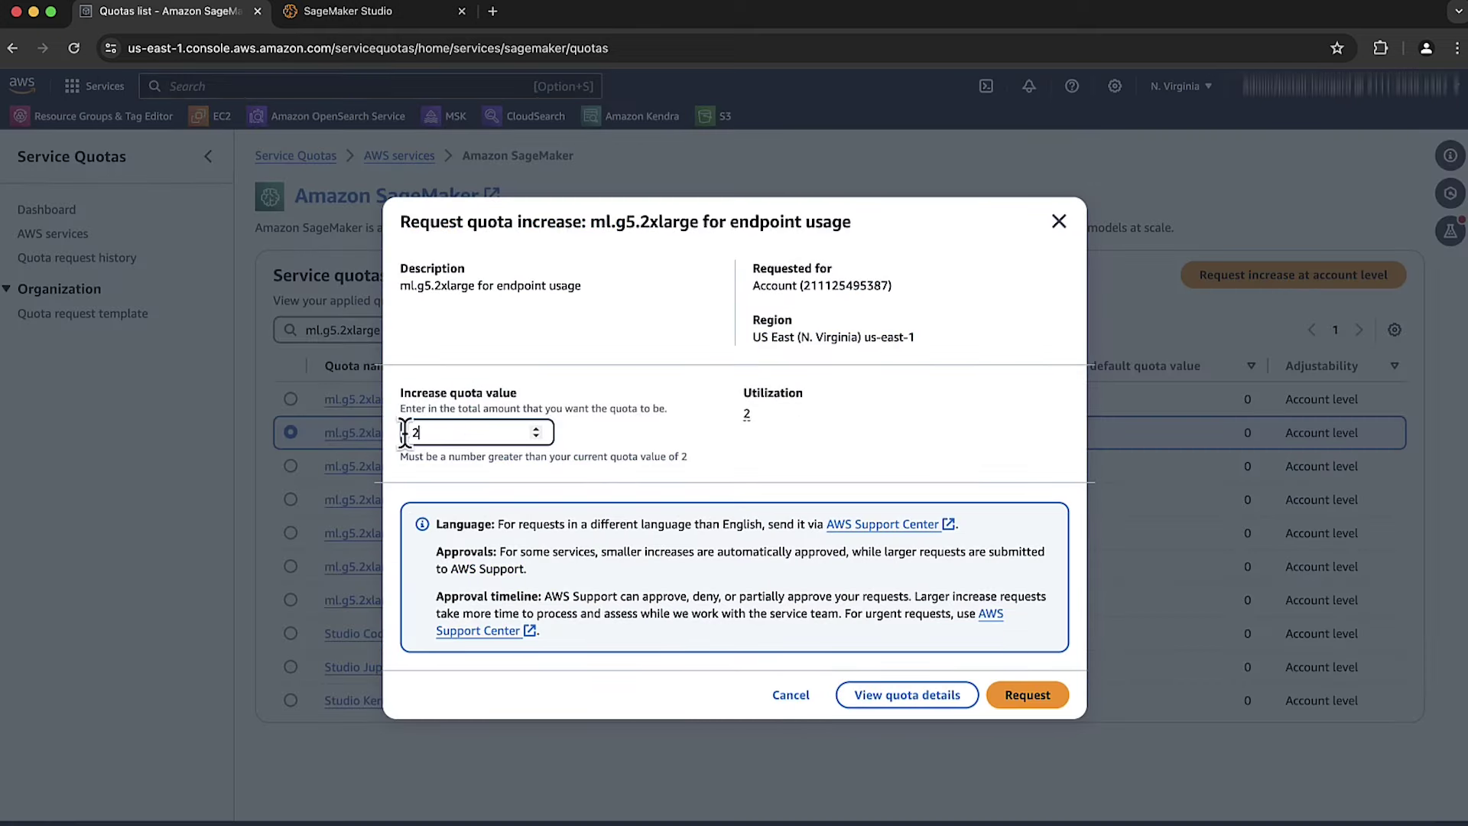
{"action": "key", "text": "BackSpace"}
{"action": "type", "text": "4"}
{"action": "left_click", "coordinate": [1055, 714]}
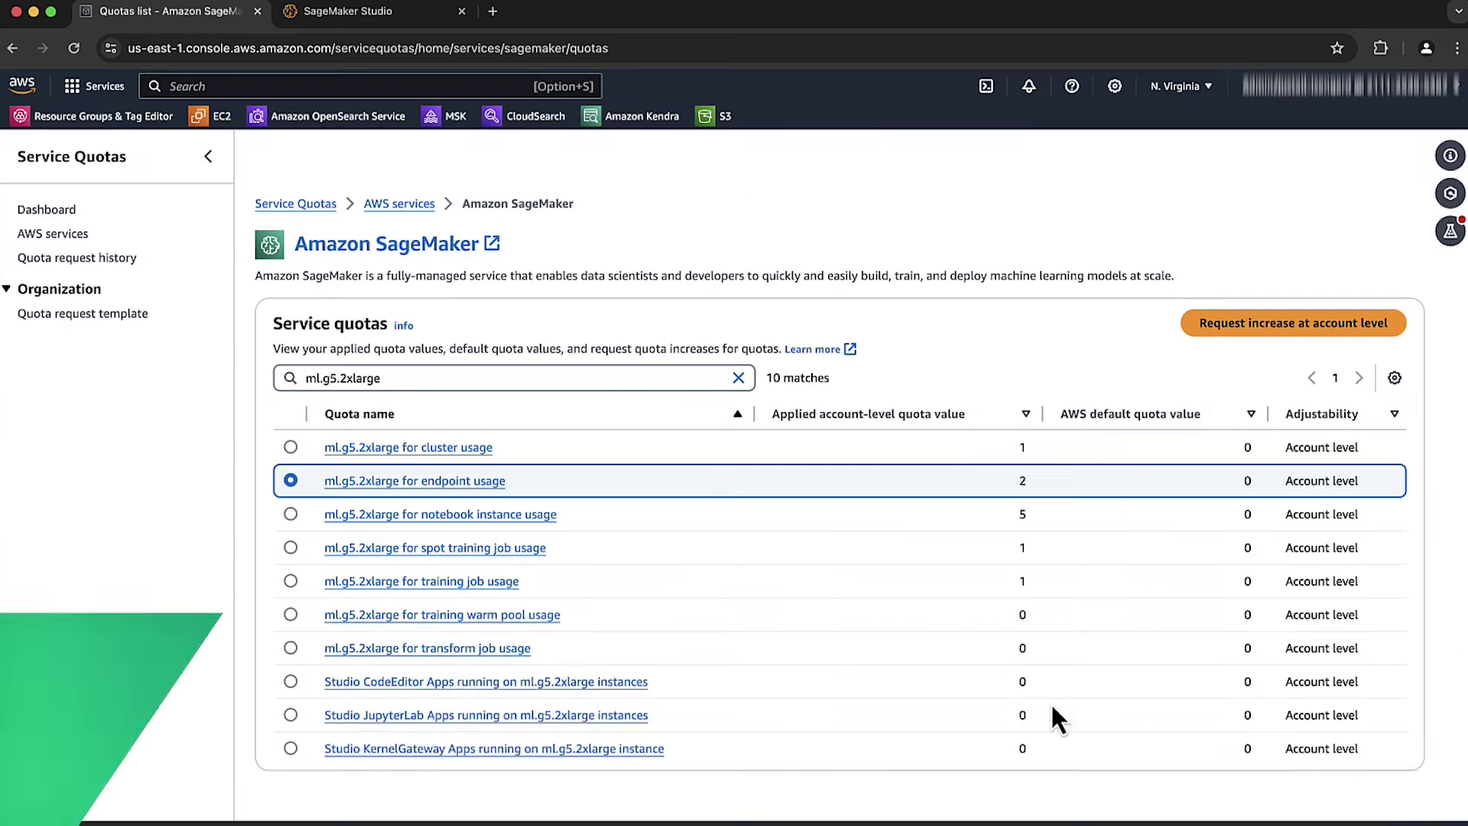